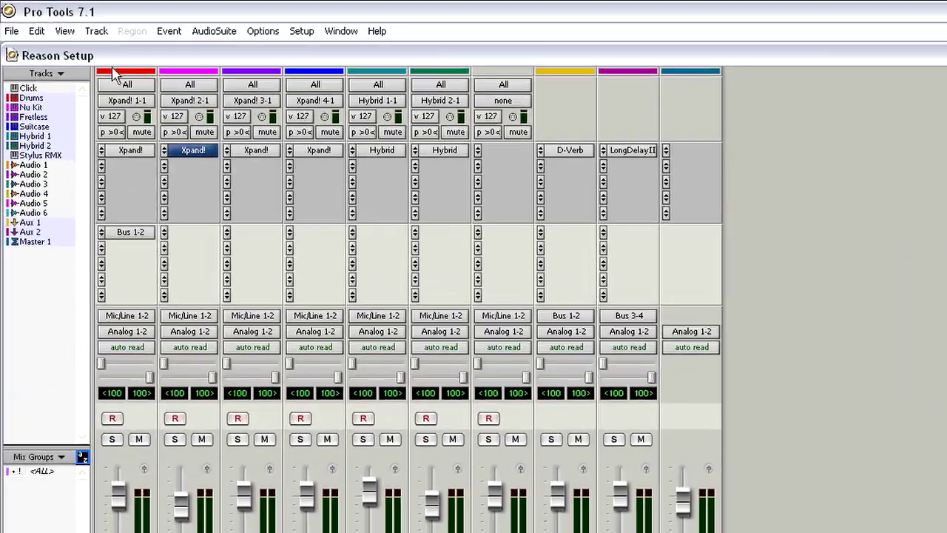
Set up a new stereo instrument track in the New Tracks dialog
{"action": "left_click", "coordinate": [72, 23]}
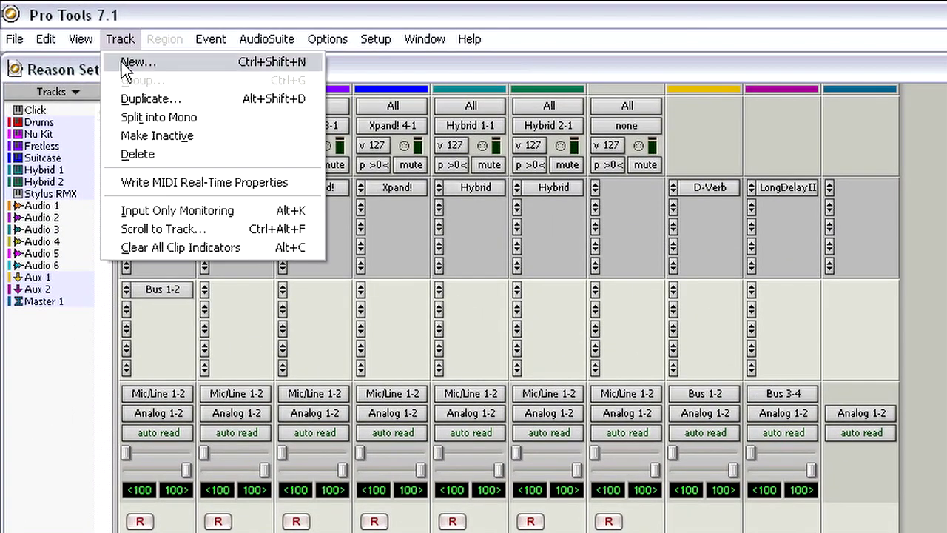
{"action": "left_click", "coordinate": [78, 38]}
{"action": "left_click", "coordinate": [385, 189]}
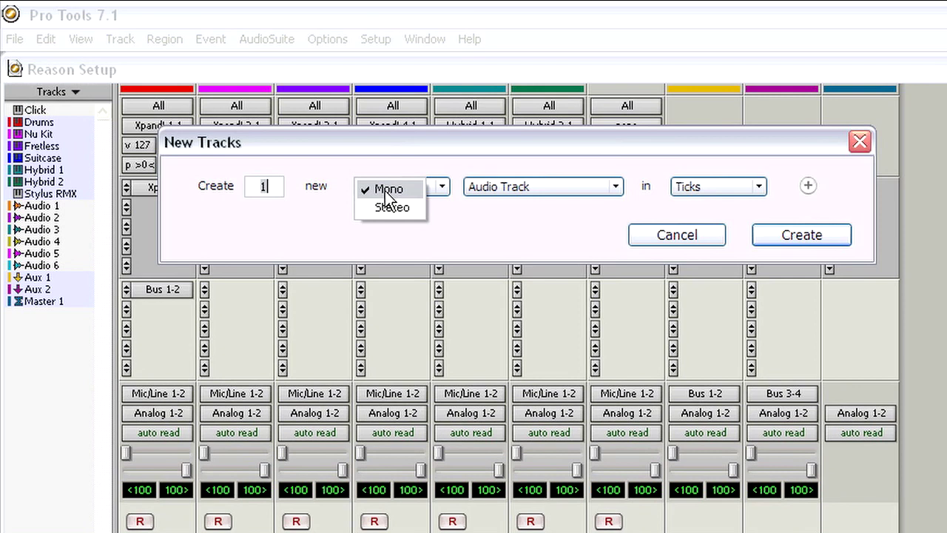
{"action": "left_click", "coordinate": [387, 208]}
{"action": "left_click", "coordinate": [481, 190]}
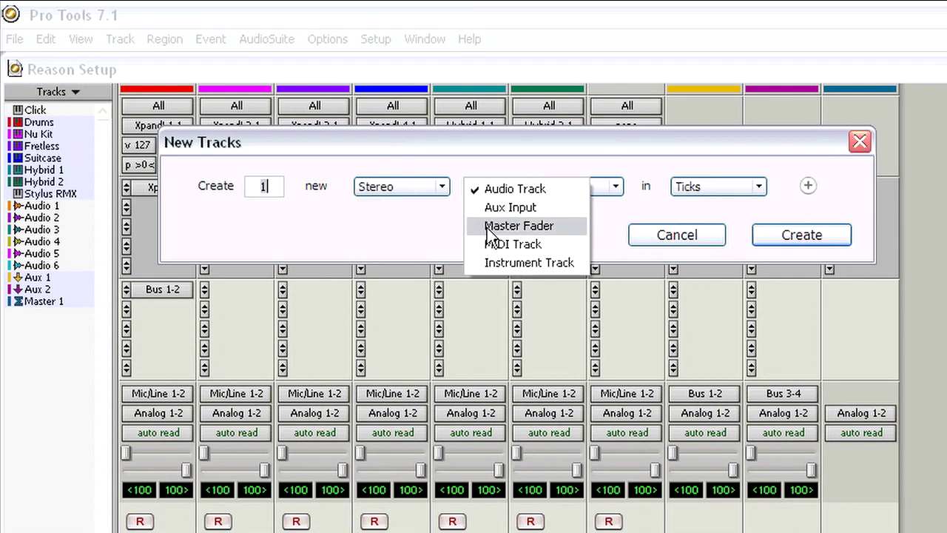
{"action": "left_click", "coordinate": [499, 262]}
Add a mono instrument track, create both tracks, and begin renaming Inst 1 to Reason
{"action": "left_click", "coordinate": [807, 186]}
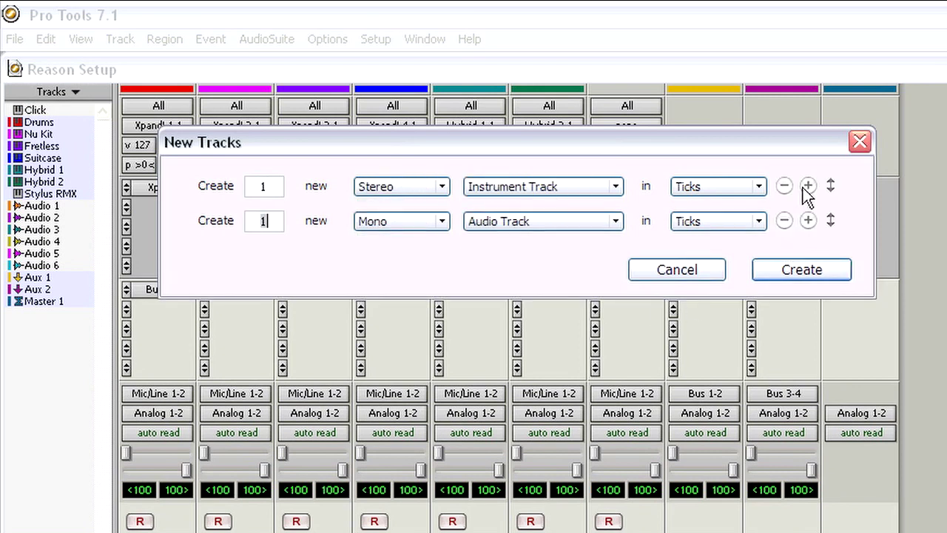
{"action": "left_click", "coordinate": [592, 221]}
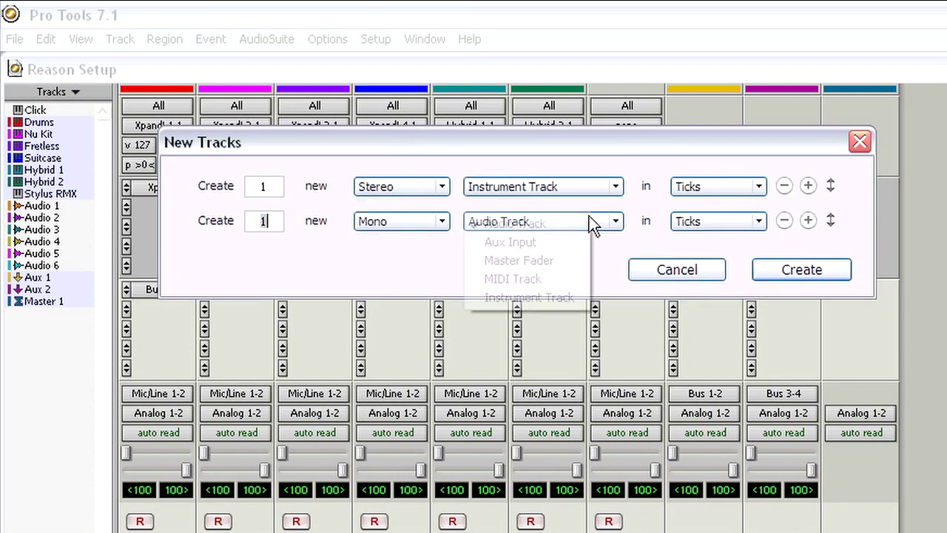
{"action": "left_click", "coordinate": [579, 296]}
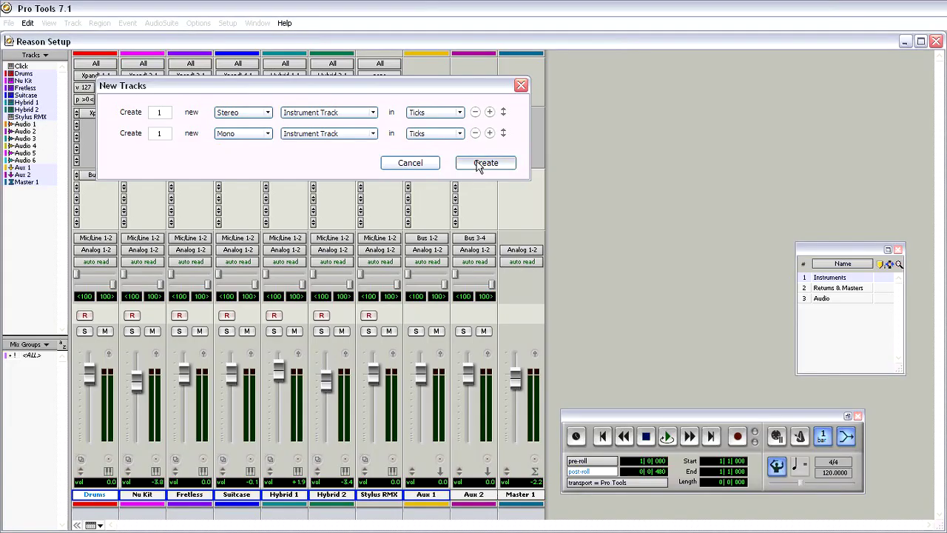
{"action": "left_click", "coordinate": [801, 269]}
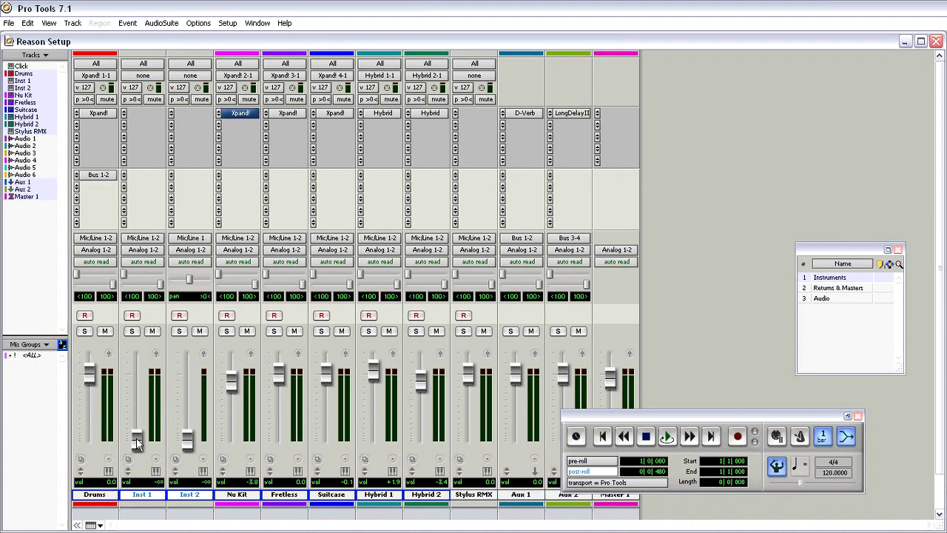
{"action": "double_click", "coordinate": [148, 499]}
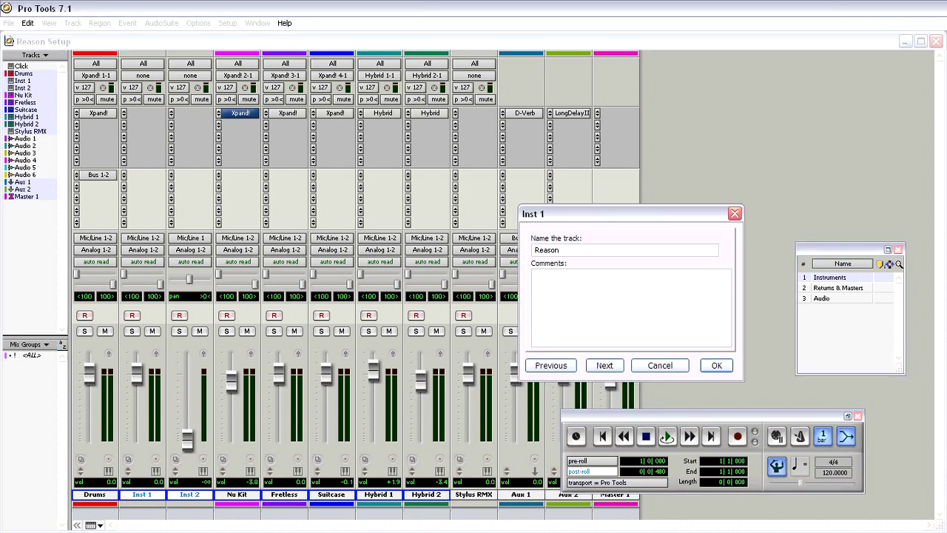
Confirm the name Reason and load Reason Adapted for Digidesign (stereo) on its insert
{"action": "key", "text": "Return"}
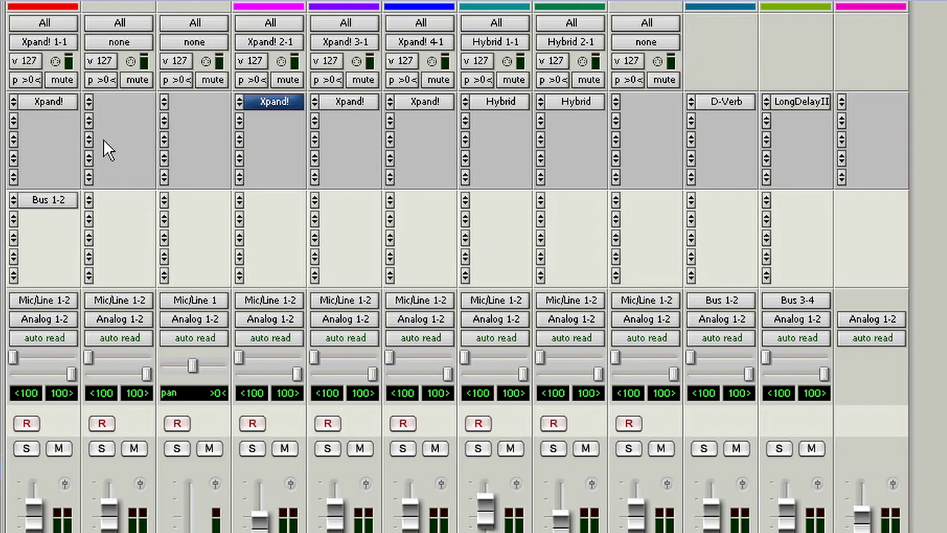
{"action": "left_click", "coordinate": [129, 115]}
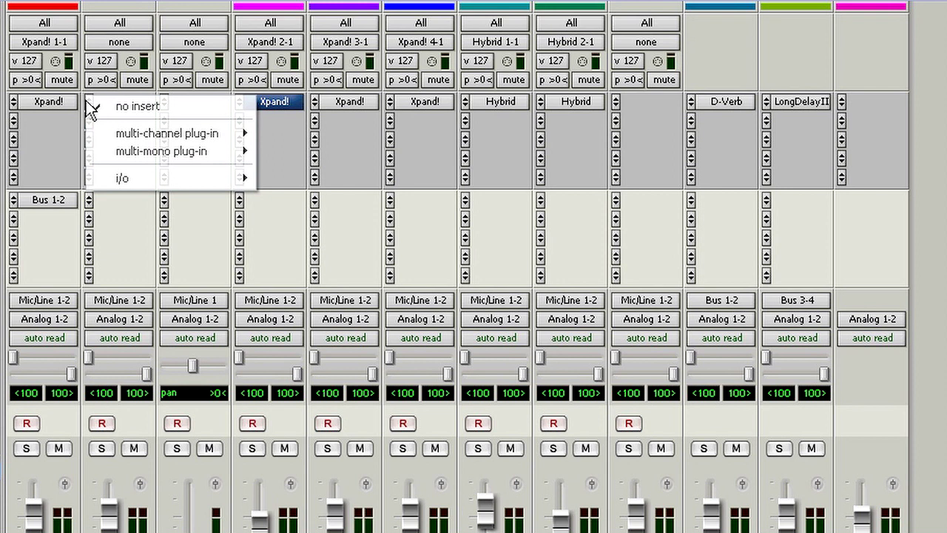
{"action": "mouse_move", "coordinate": [130, 136]}
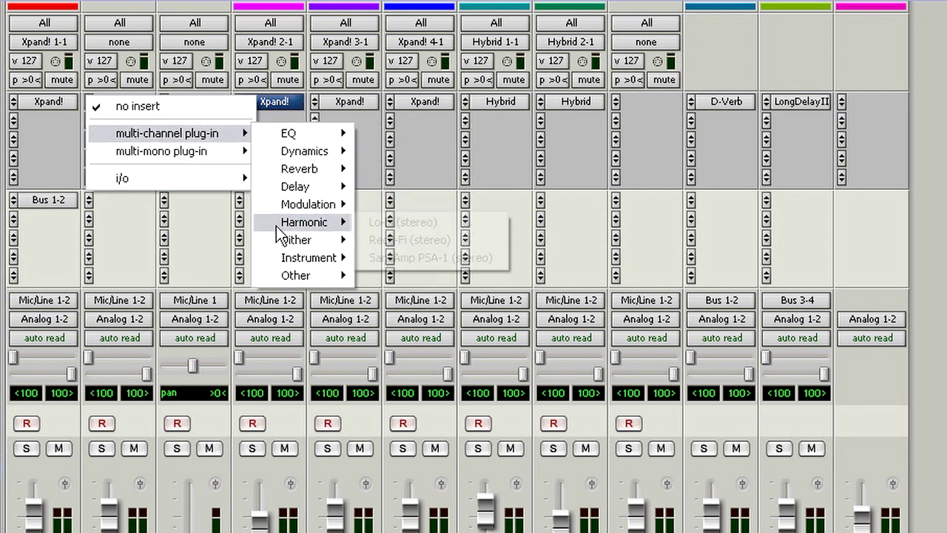
{"action": "mouse_move", "coordinate": [279, 257]}
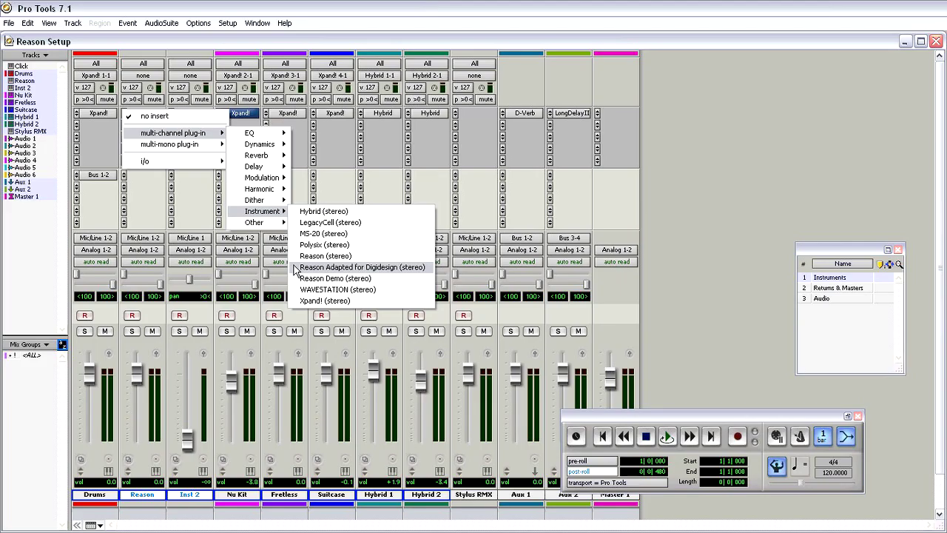
{"action": "left_click", "coordinate": [363, 345]}
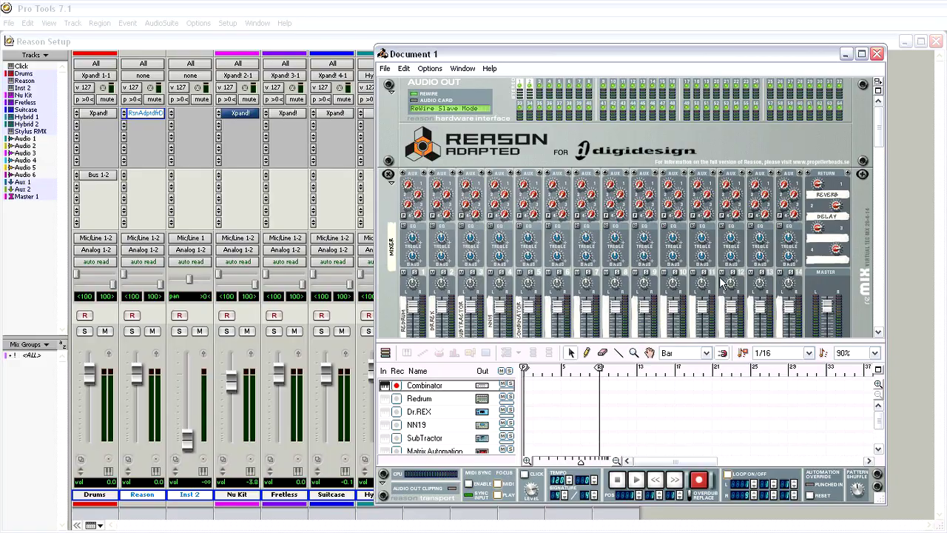
Collapse the Reason sequencer panel and scroll the rack down to the Redrum device
{"action": "left_click", "coordinate": [878, 90]}
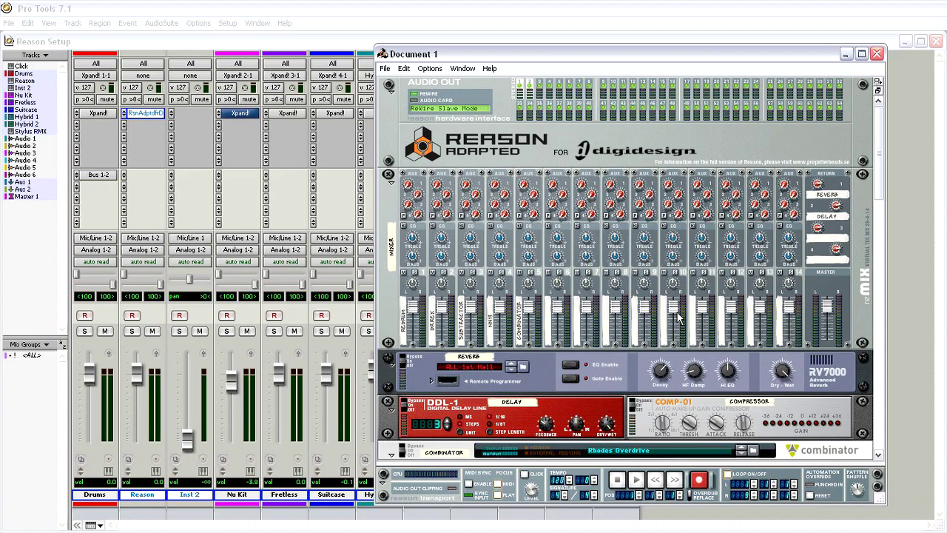
{"action": "scroll", "coordinate": [513, 240], "scroll_direction": "down", "scroll_amount": 5}
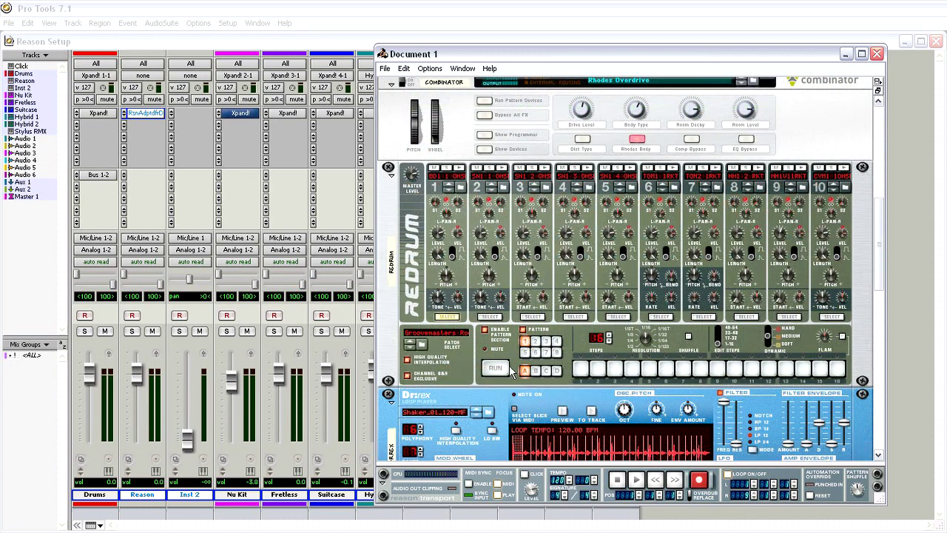
{"action": "scroll", "coordinate": [700, 431], "scroll_direction": "down", "scroll_amount": 6}
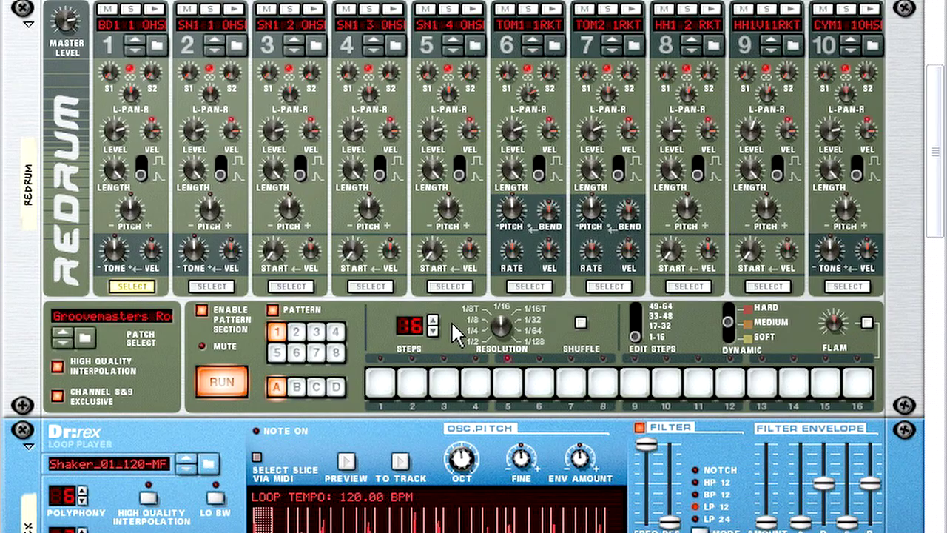
Add hi-hat steps 8 and 13 on Redrum channel 8, then select channel 9
{"action": "left_click", "coordinate": [689, 288]}
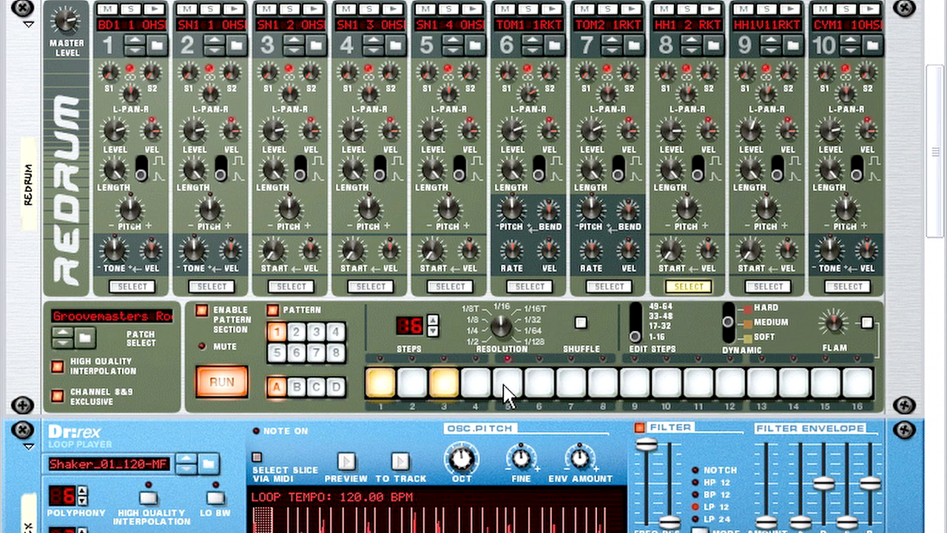
{"action": "left_click", "coordinate": [611, 385]}
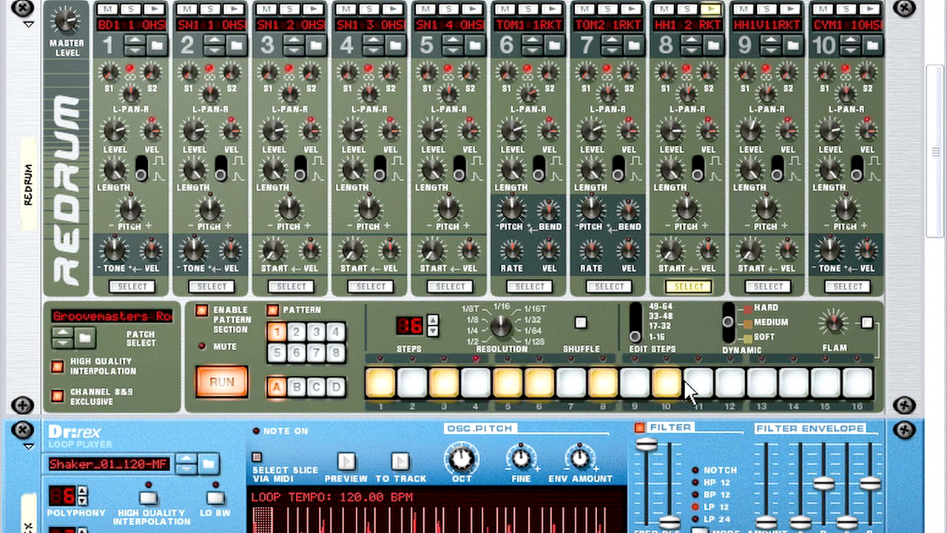
{"action": "left_click", "coordinate": [766, 385]}
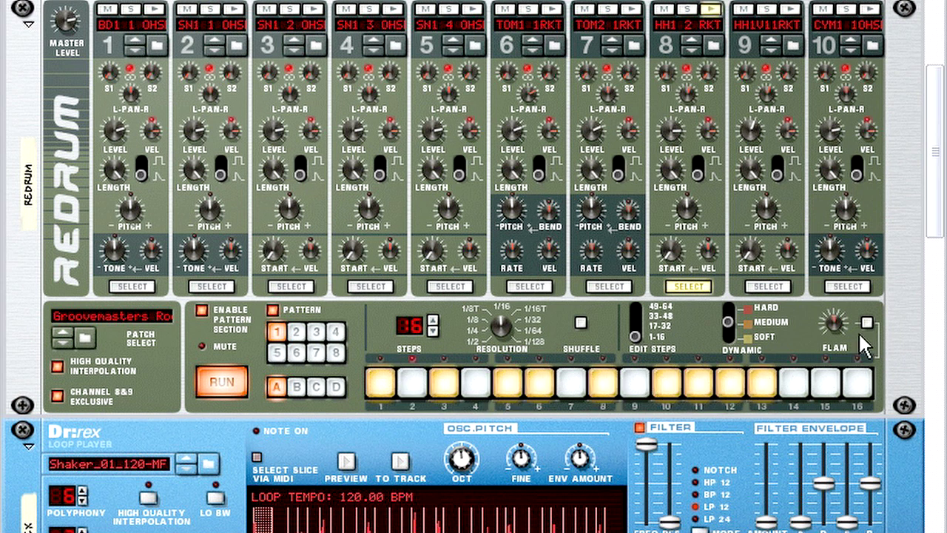
{"action": "left_click", "coordinate": [768, 287]}
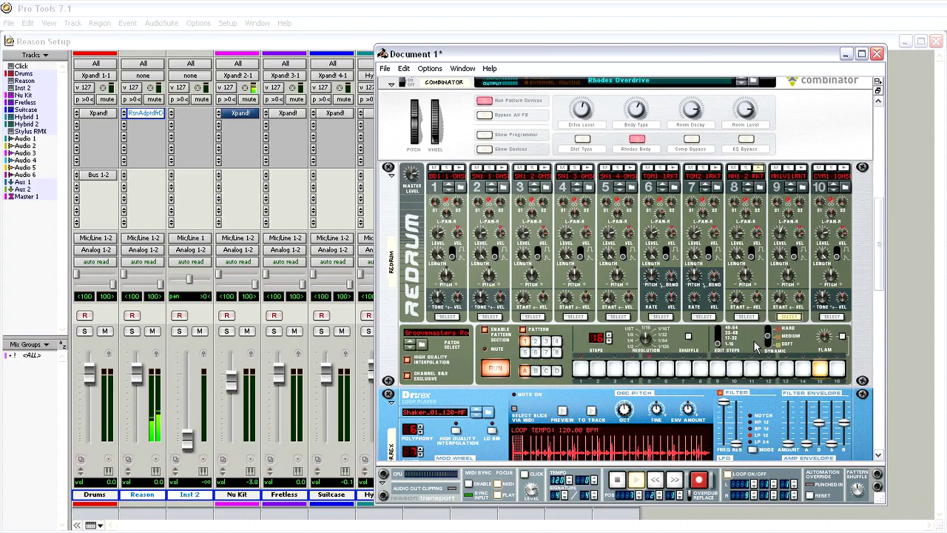
Back in Pro Tools, solo the Reason track to audition it, then unsolo it
{"action": "key", "text": "alt+Tab"}
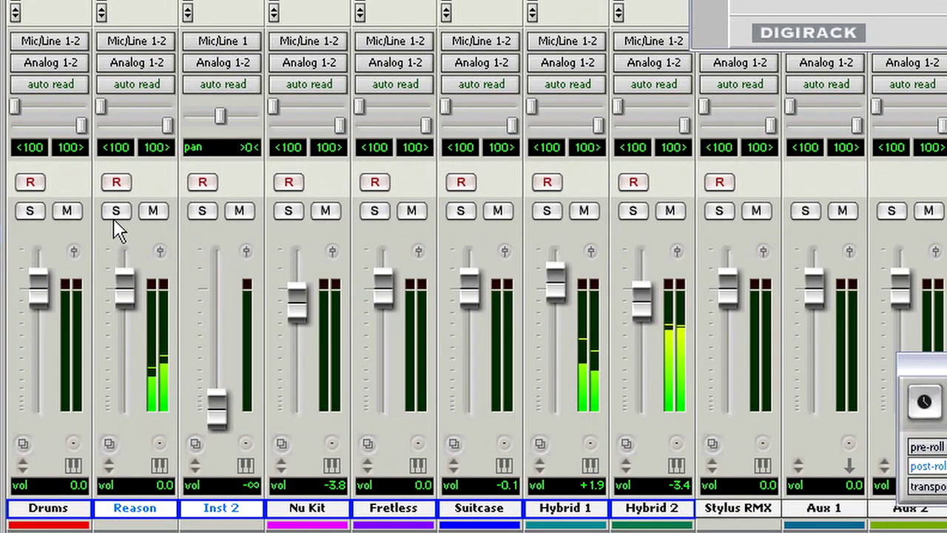
{"action": "left_click", "coordinate": [132, 331]}
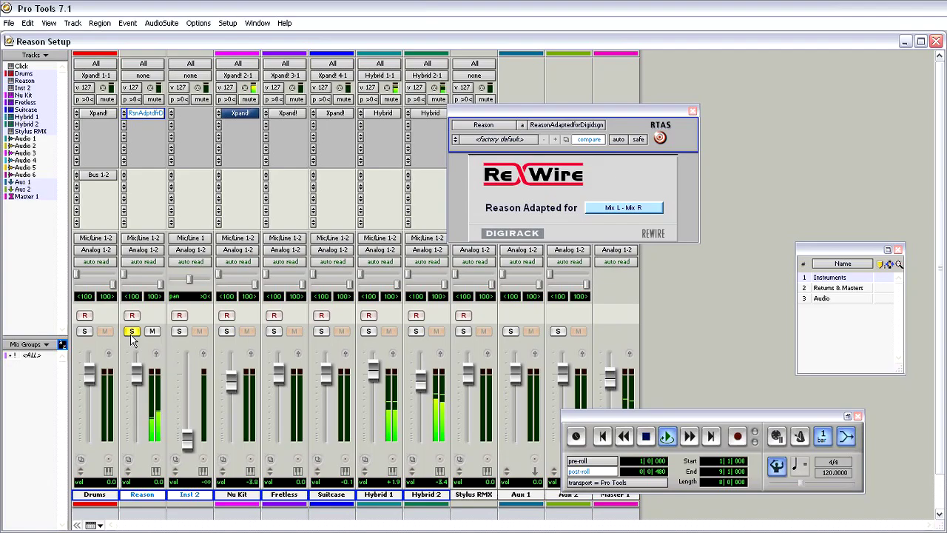
{"action": "left_click", "coordinate": [116, 213]}
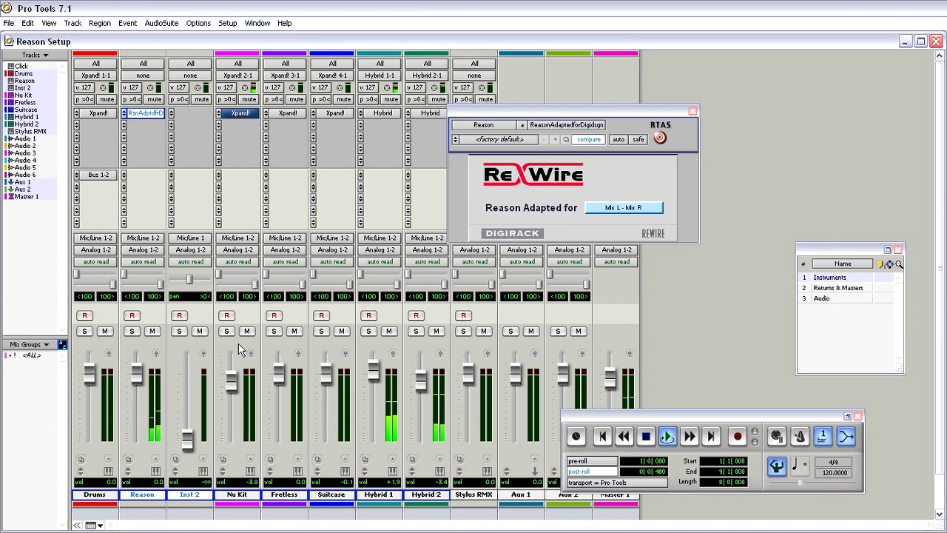
In the Edit window, route the Reason track's MIDI output to Redrum channel 10
{"action": "key", "text": "ctrl+equal"}
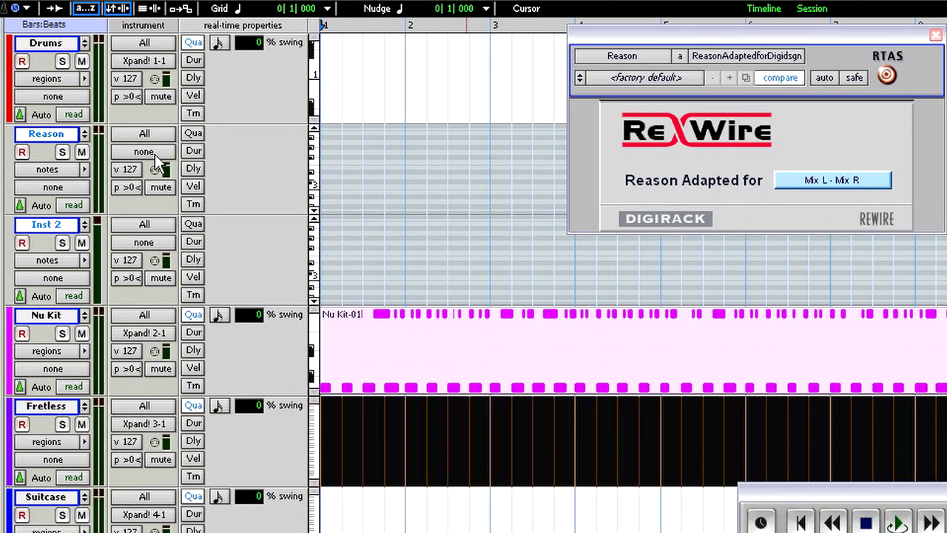
{"action": "left_click", "coordinate": [164, 188]}
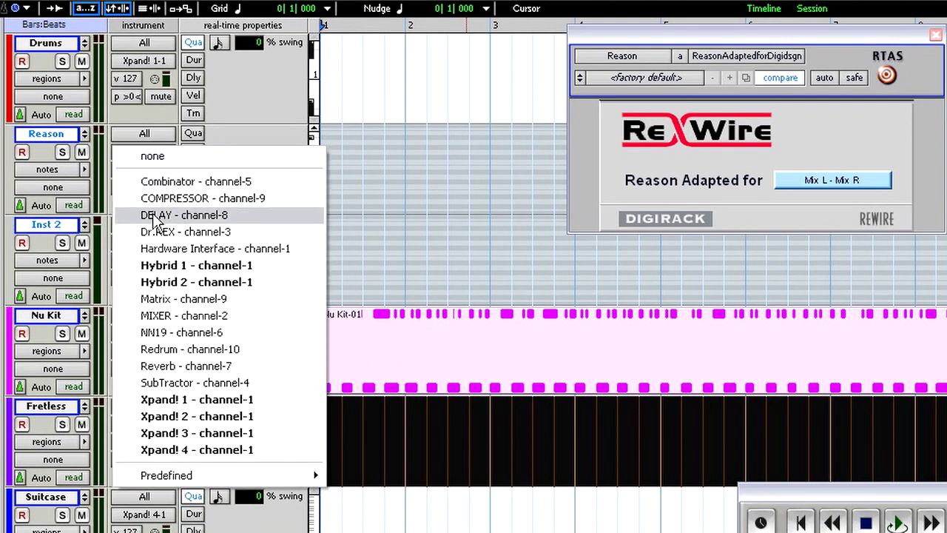
{"action": "left_click", "coordinate": [185, 349]}
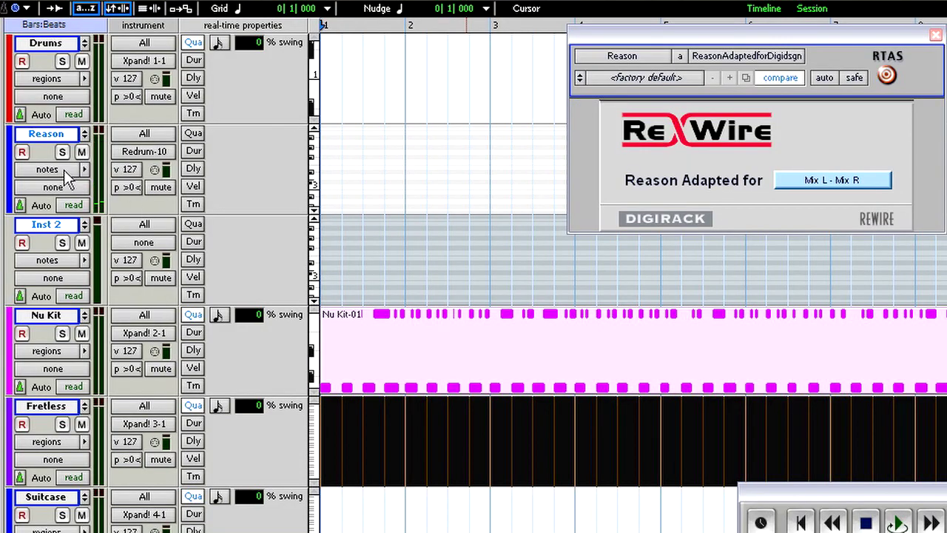
Show the Reason track as regions and enable real-time quantize on it
{"action": "left_click", "coordinate": [64, 169]}
{"action": "left_click", "coordinate": [62, 188]}
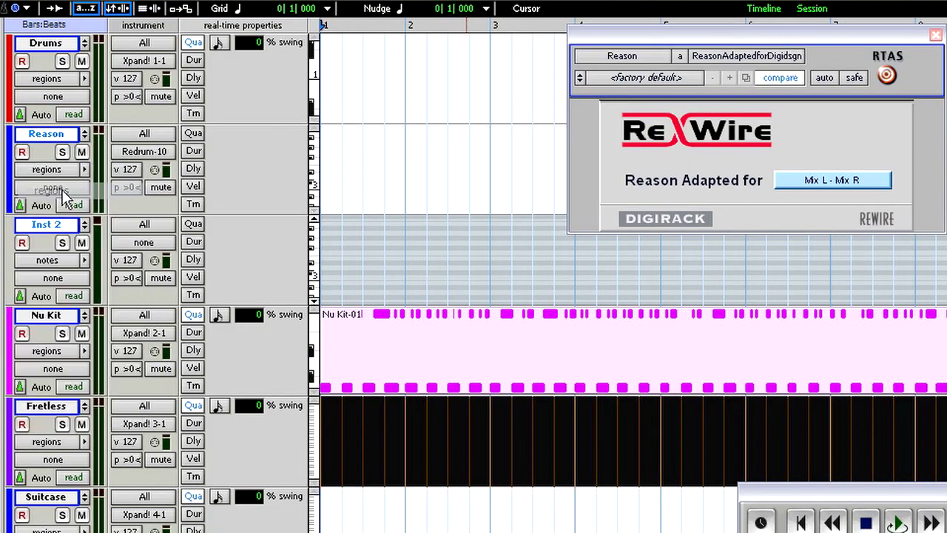
{"action": "left_click", "coordinate": [194, 136]}
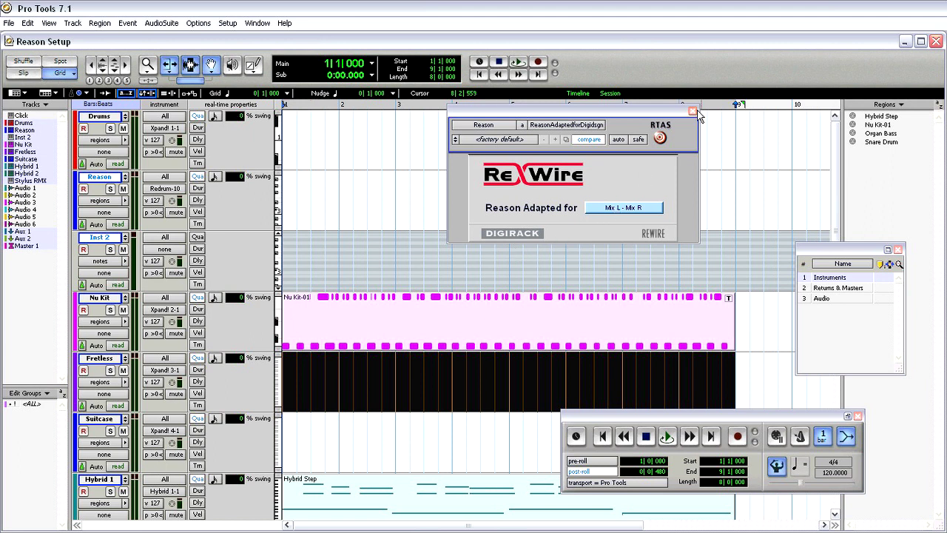
Record a Reason-01 MIDI region over bars 1–5 on the Reason track
{"action": "left_click", "coordinate": [692, 111]}
{"action": "left_click_drag", "start_coordinate": [509, 186], "coordinate": [285, 196]}
{"action": "key", "text": "shift+r"}
{"action": "key", "text": "ctrl+space"}
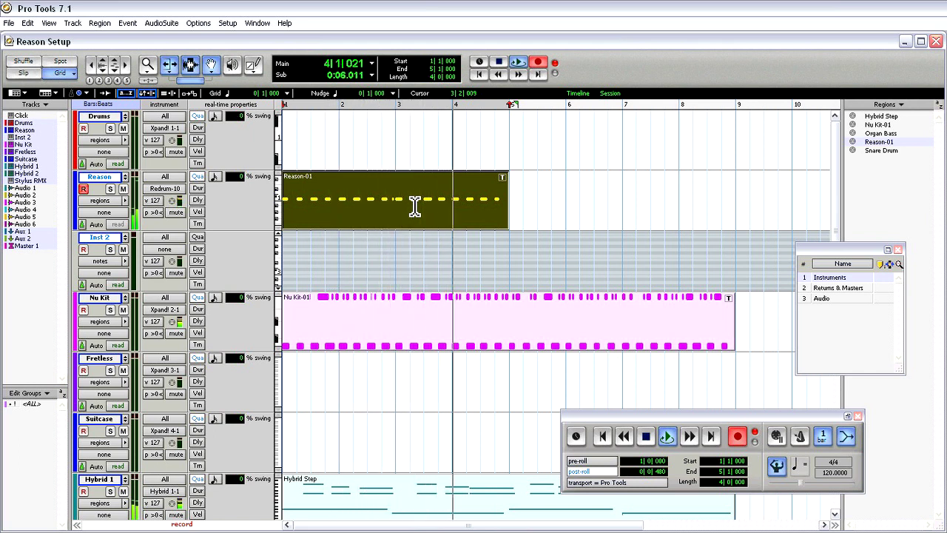
{"action": "key", "text": "space"}
In the mixer, add Reason Adapted for Digidesign (mono) as Inst 2's instrument insert
{"action": "key", "text": "ctrl+equal"}
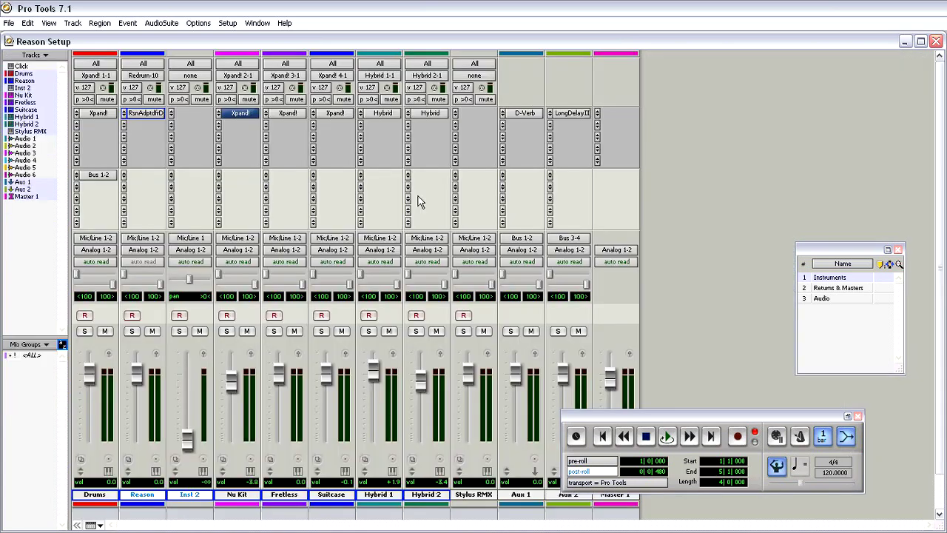
{"action": "key", "text": "shift+r"}
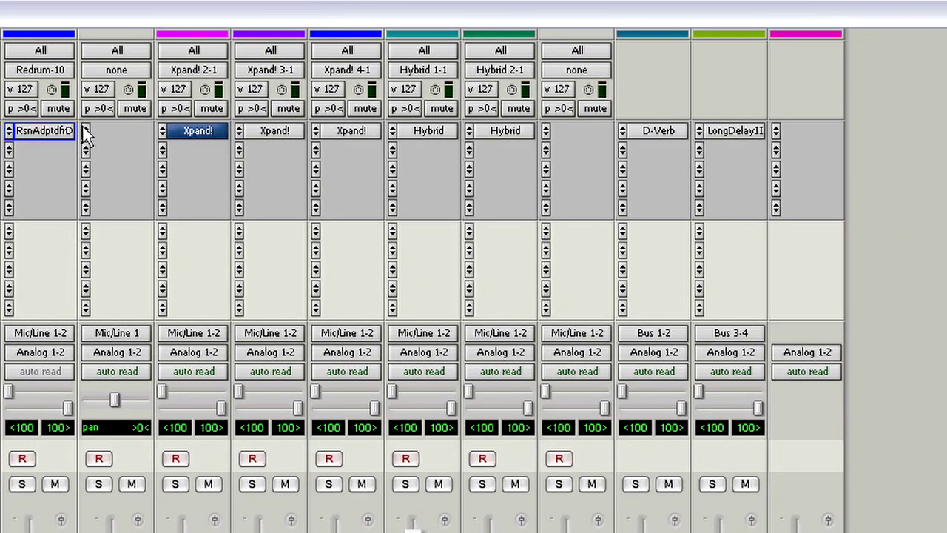
{"action": "left_click", "coordinate": [86, 133]}
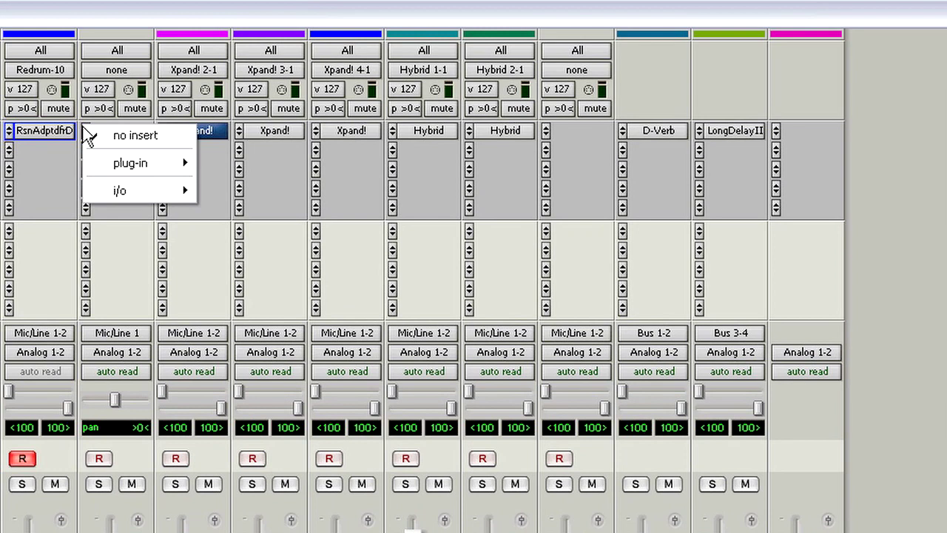
{"action": "mouse_move", "coordinate": [94, 163]}
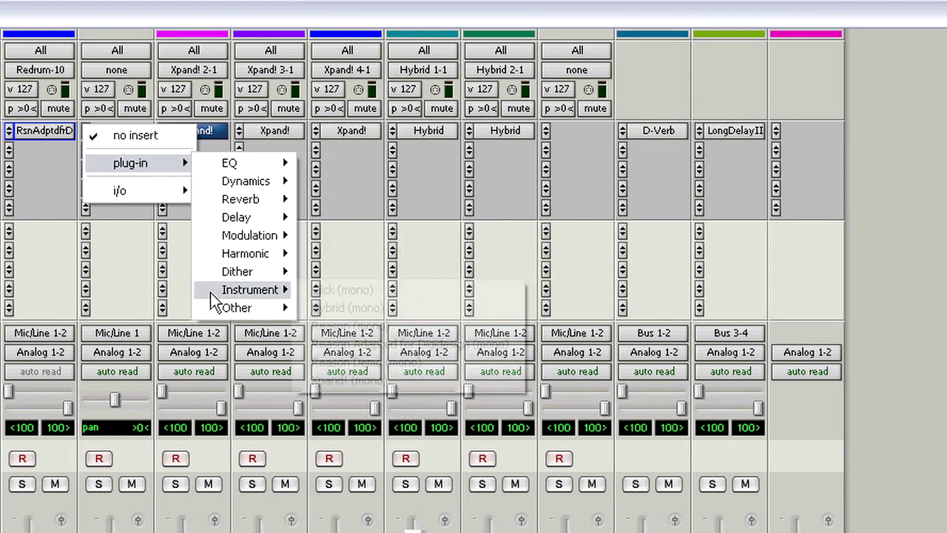
{"action": "mouse_move", "coordinate": [215, 290]}
{"action": "left_click", "coordinate": [370, 344]}
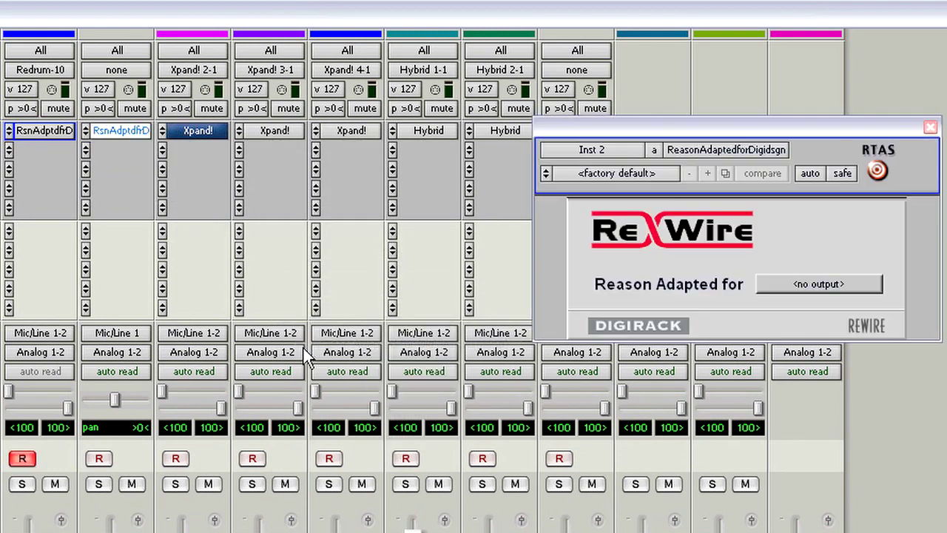
Feed Inst 2 from ReWire Channel 3 and send its MIDI to SubTractor channel 4
{"action": "left_click", "coordinate": [793, 287]}
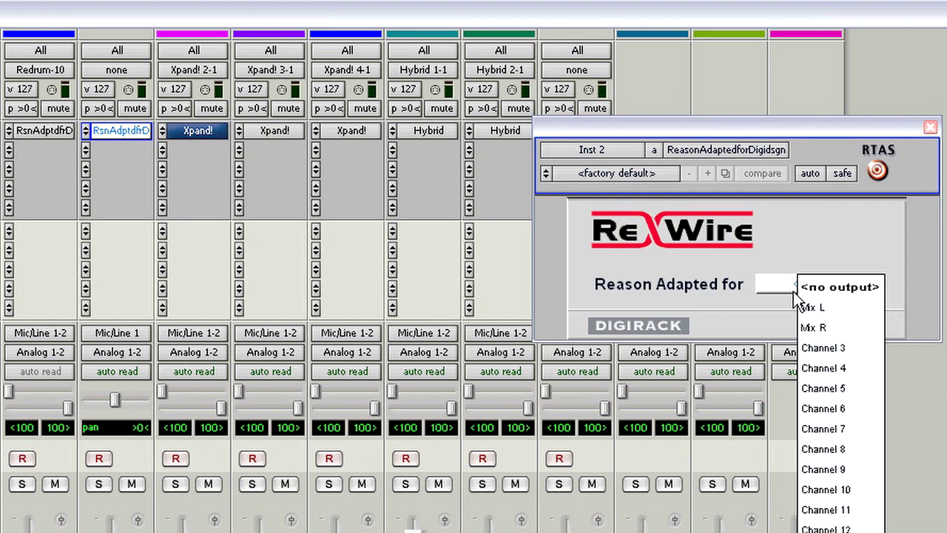
{"action": "left_click", "coordinate": [811, 345]}
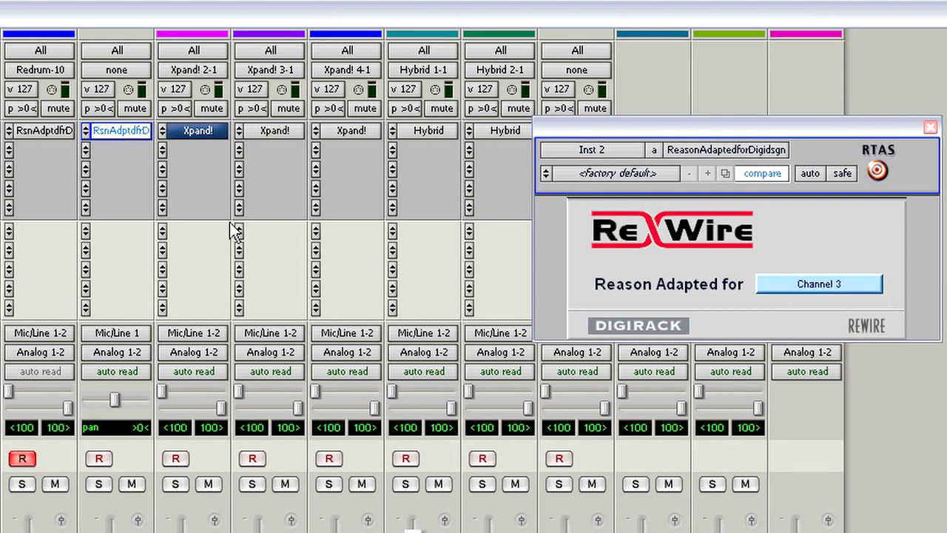
{"action": "left_click", "coordinate": [130, 74]}
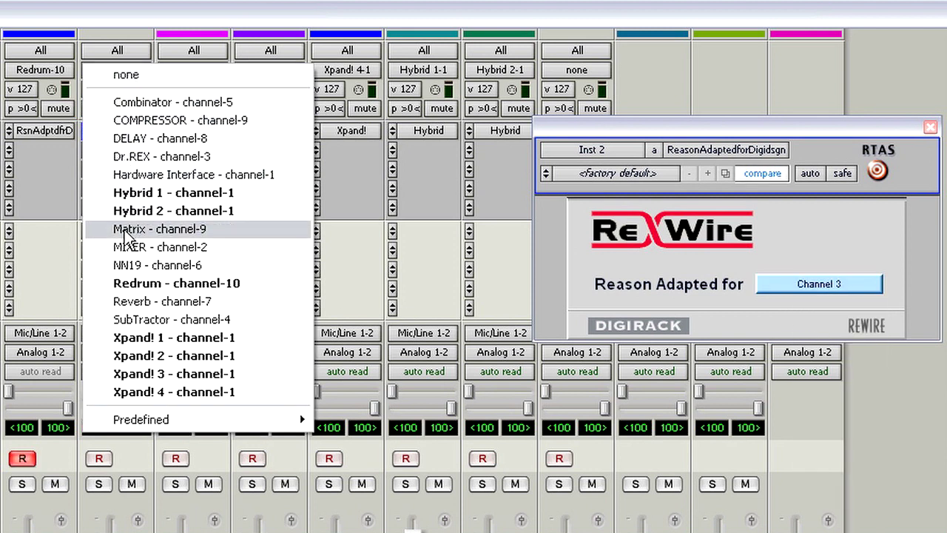
{"action": "left_click", "coordinate": [127, 318]}
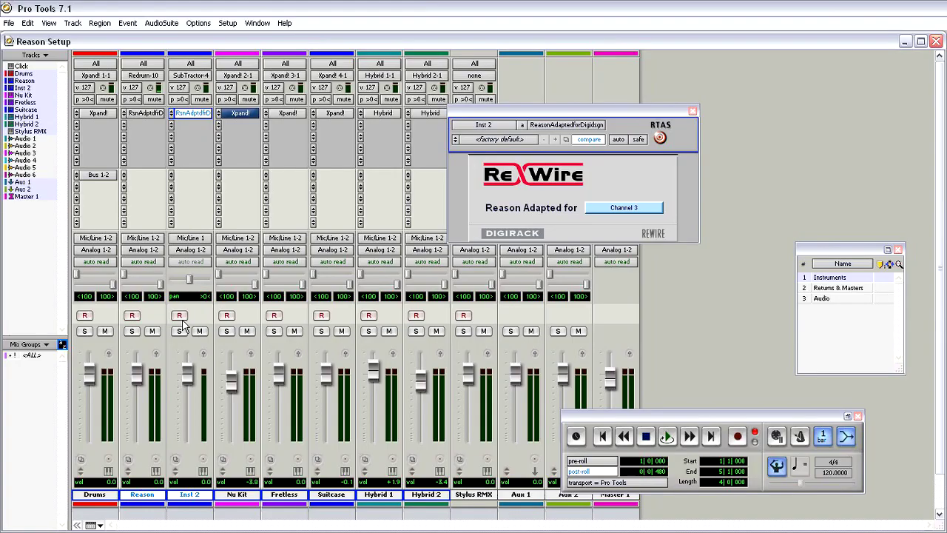
Record-enable Inst 2 and patch SubTractor's audio output to hardware interface Input 3
{"action": "left_click", "coordinate": [179, 316]}
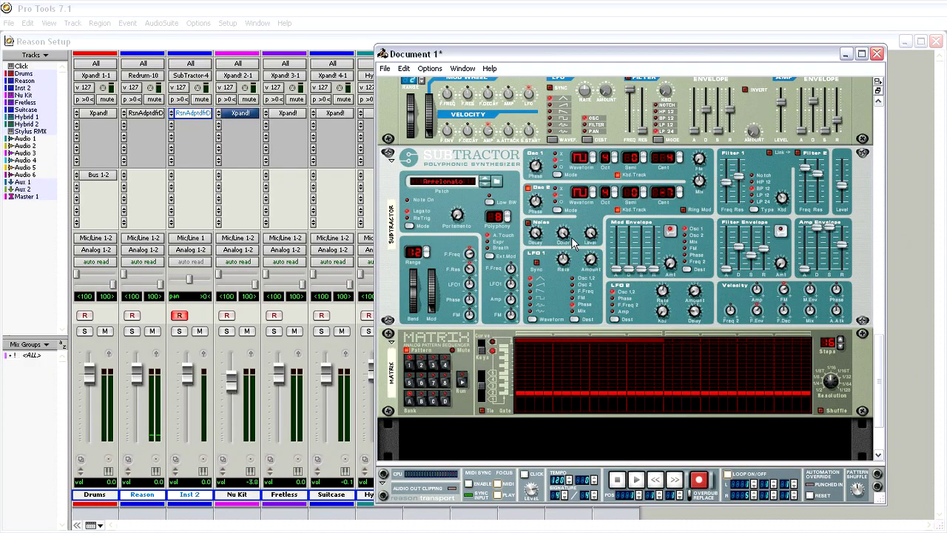
{"action": "key", "text": "Tab"}
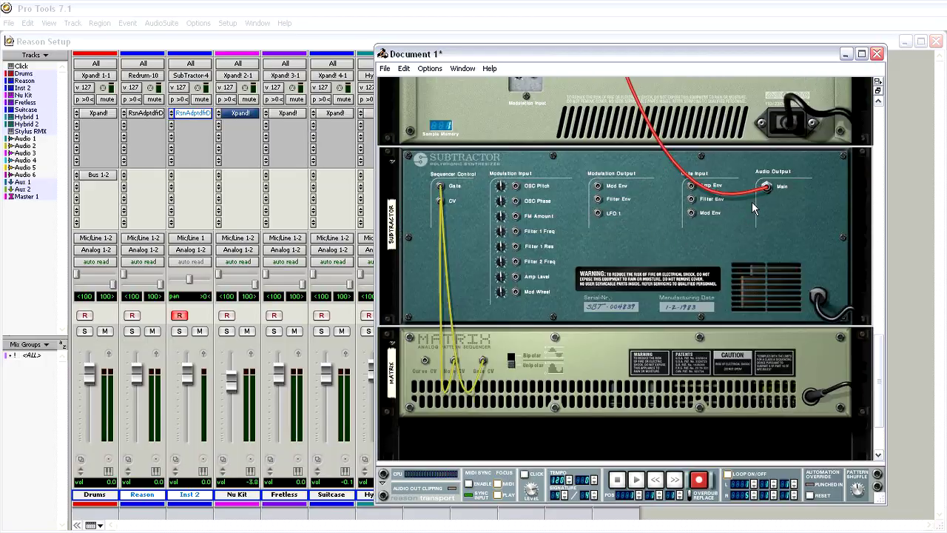
{"action": "left_click", "coordinate": [754, 187]}
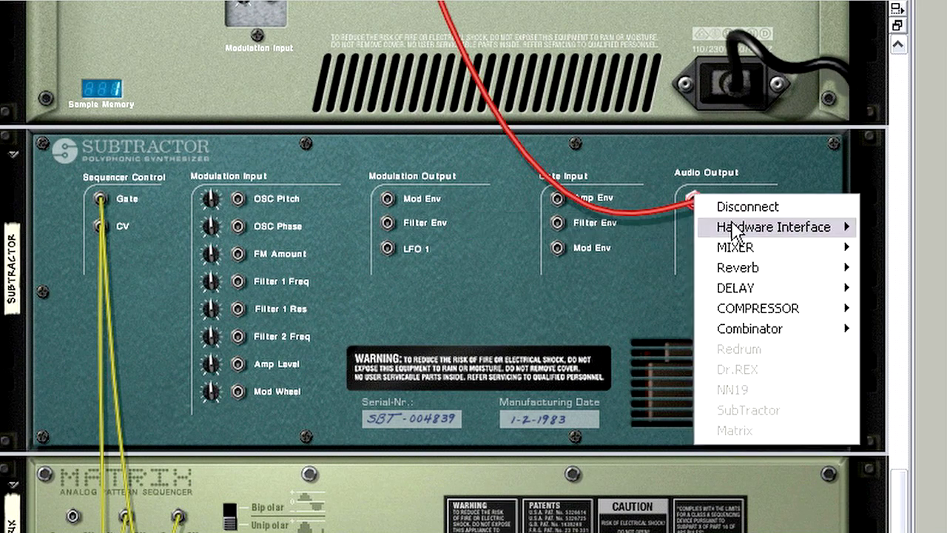
{"action": "mouse_move", "coordinate": [735, 229]}
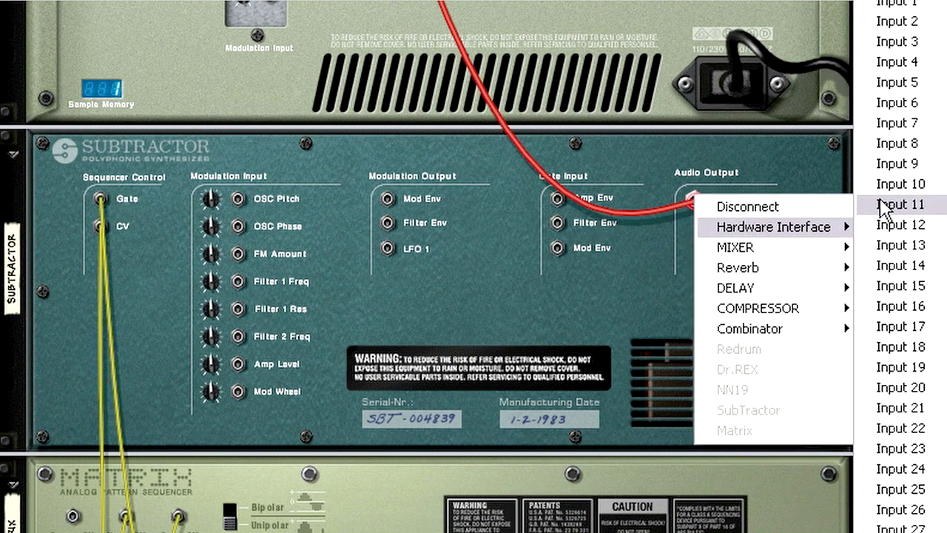
{"action": "left_click", "coordinate": [905, 40]}
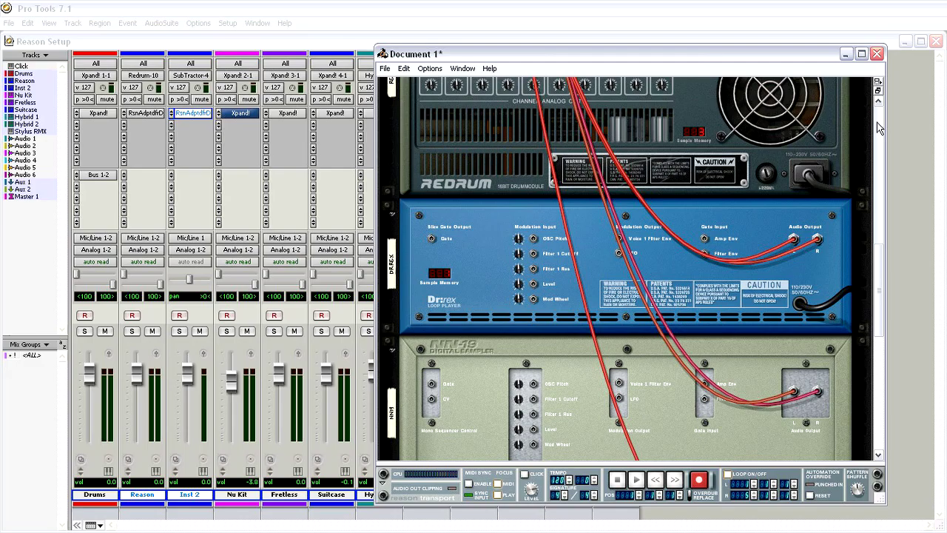
{"action": "scroll", "coordinate": [878, 129], "scroll_direction": "up", "scroll_amount": 10}
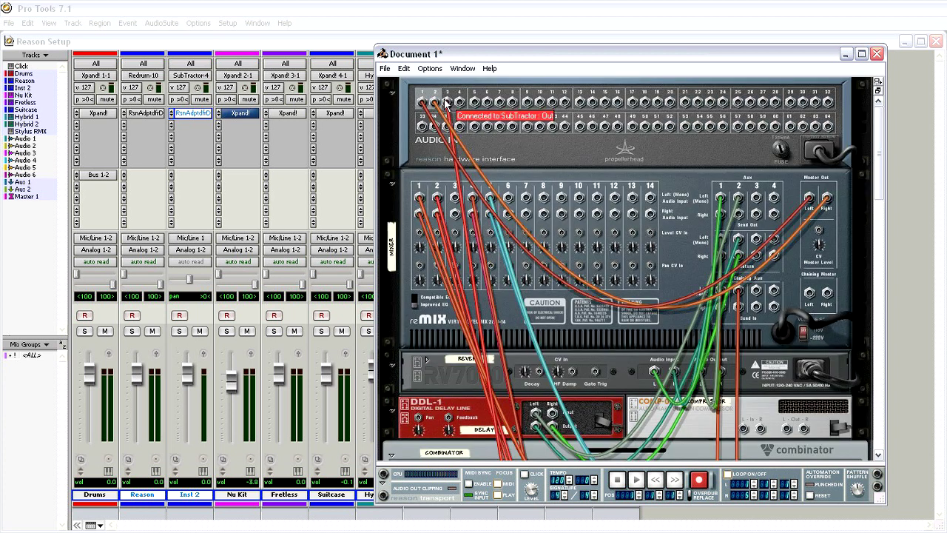
{"action": "key", "text": "alt+Tab"}
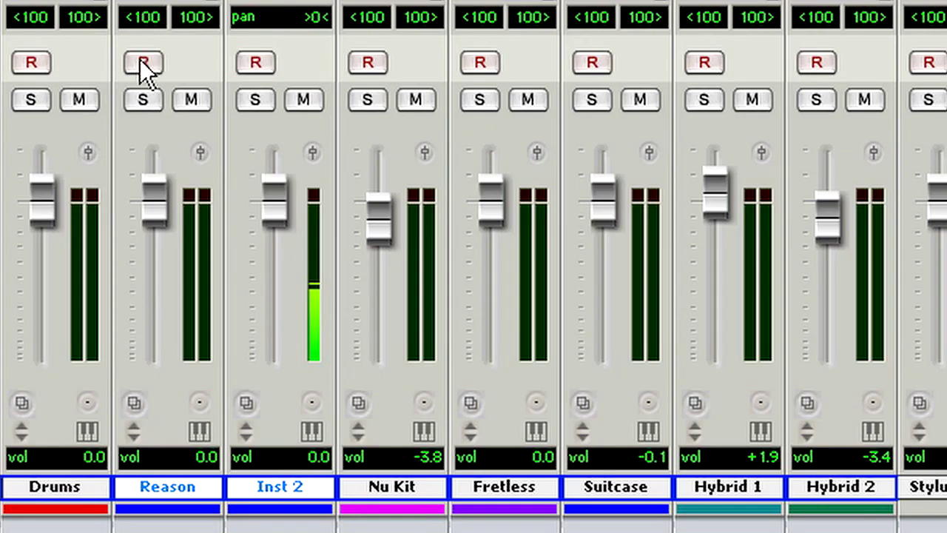
Move record-enable from the Reason track to Inst 2
{"action": "left_click", "coordinate": [140, 62]}
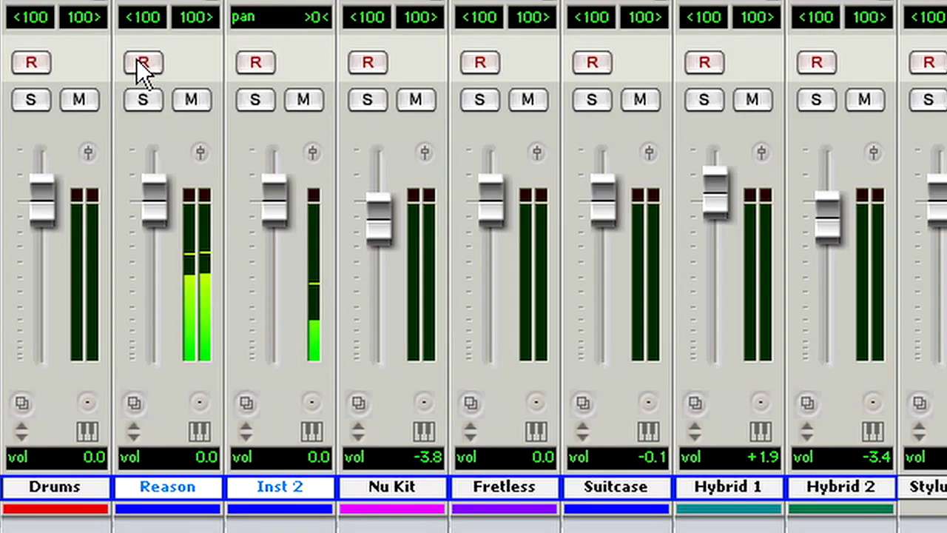
{"action": "left_click", "coordinate": [259, 62]}
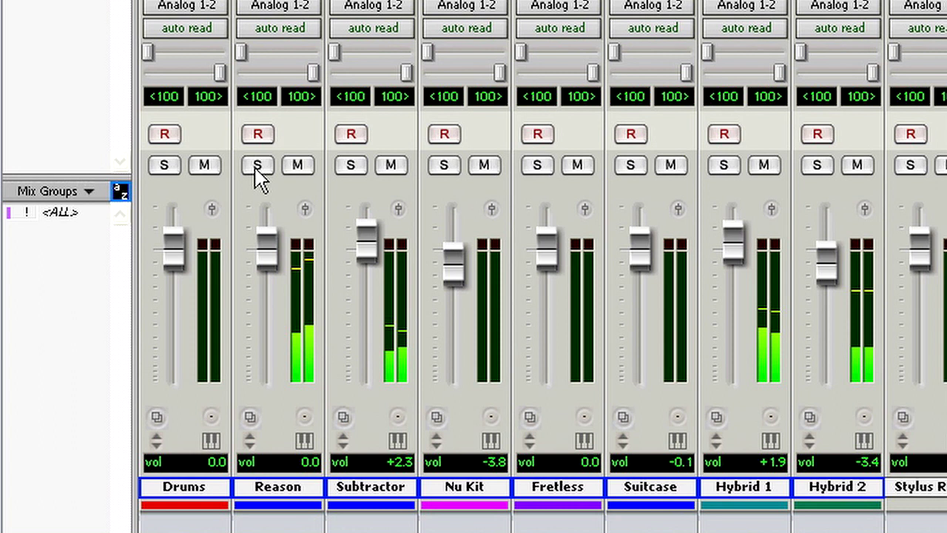
{"action": "left_click", "coordinate": [132, 332]}
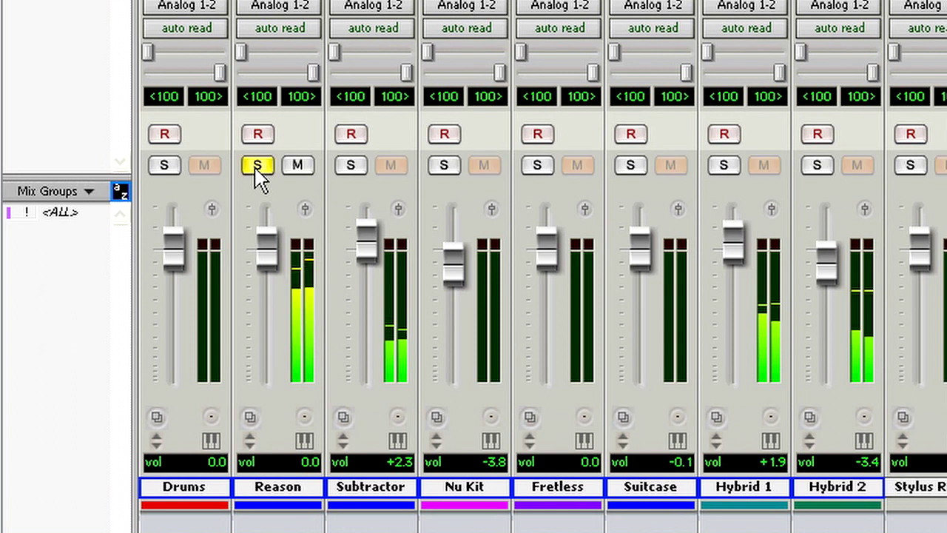
{"action": "left_click", "coordinate": [131, 332]}
{"action": "left_click", "coordinate": [361, 167]}
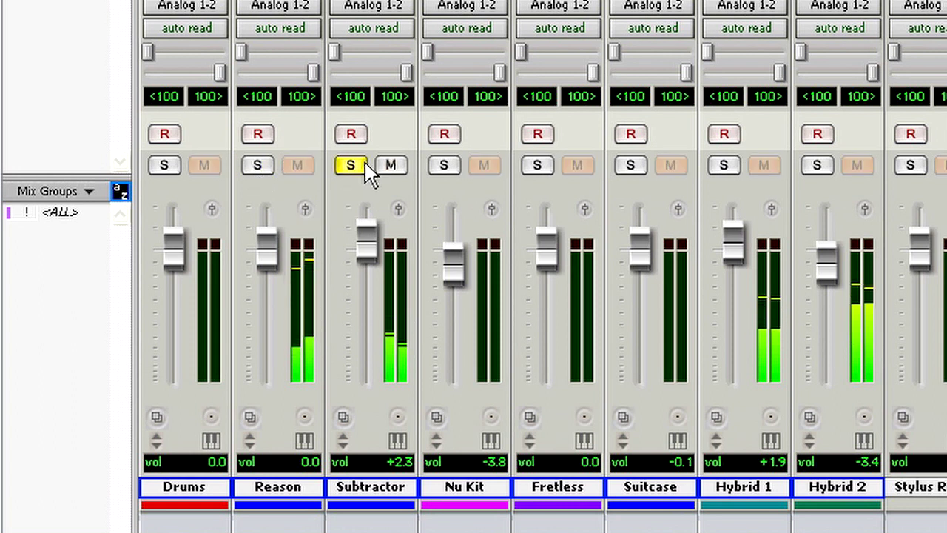
{"action": "left_click", "coordinate": [365, 164]}
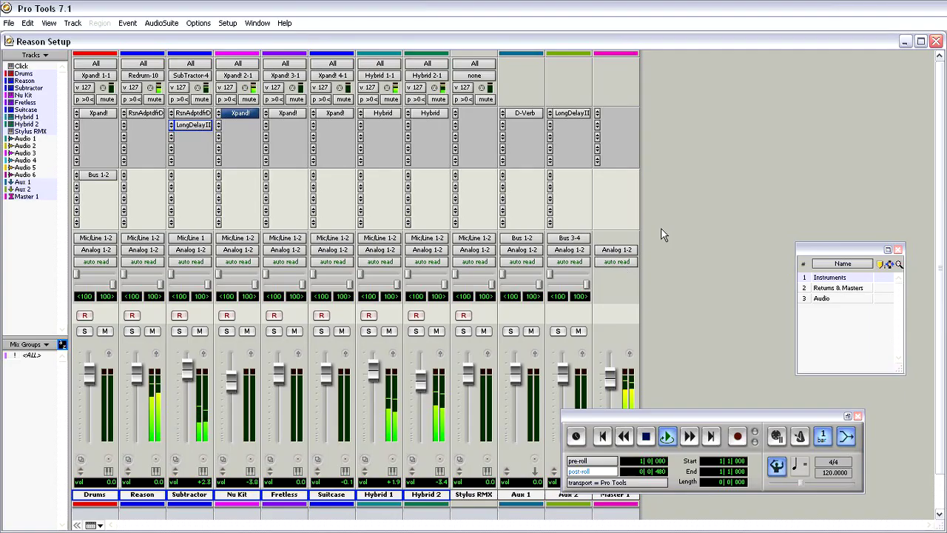